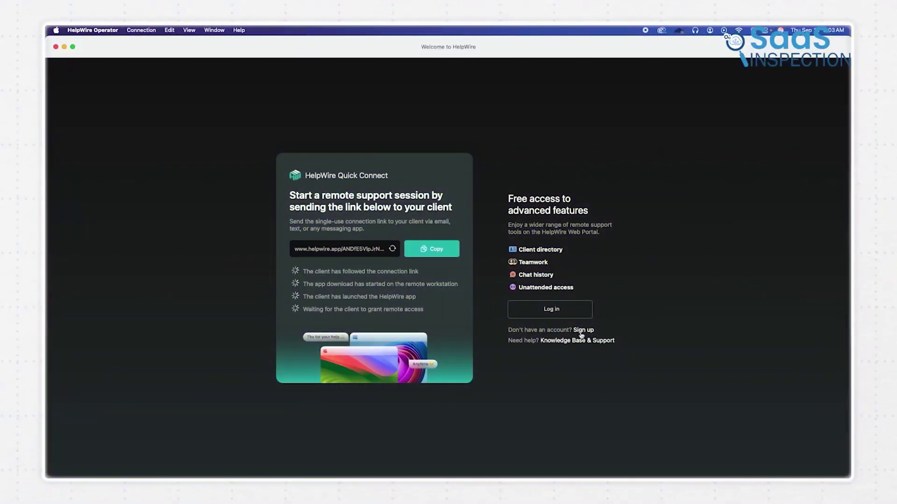
- Start signing up for a new HelpWire account from the Operator welcome window
click(567, 313)
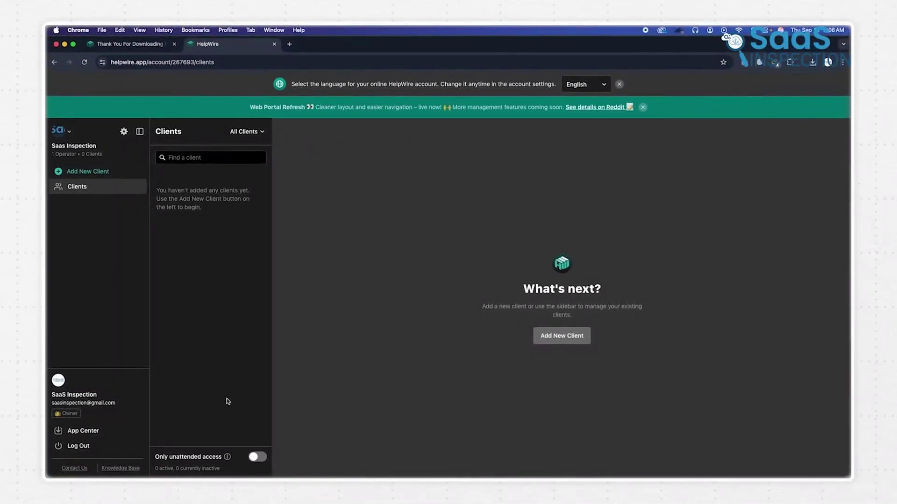
click(112, 430)
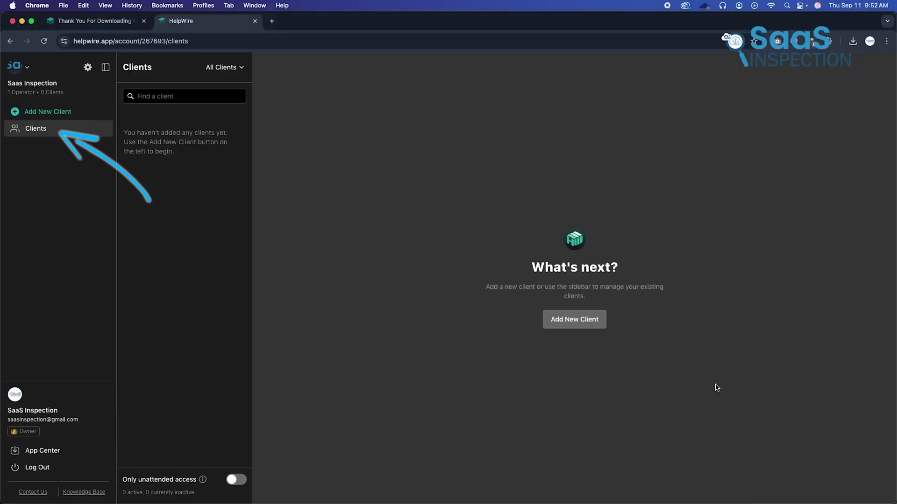
- Add a new client, rename it from Client 4513 to Steve, and show its session link
click(572, 328)
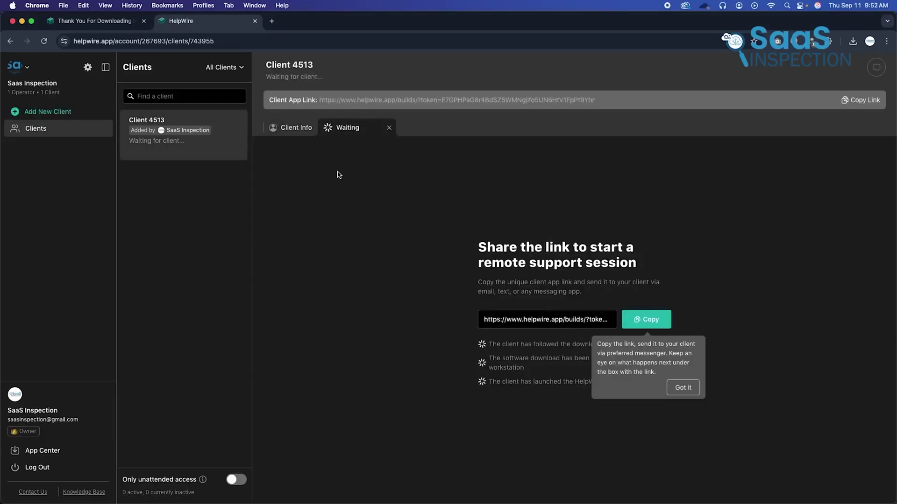
click(293, 131)
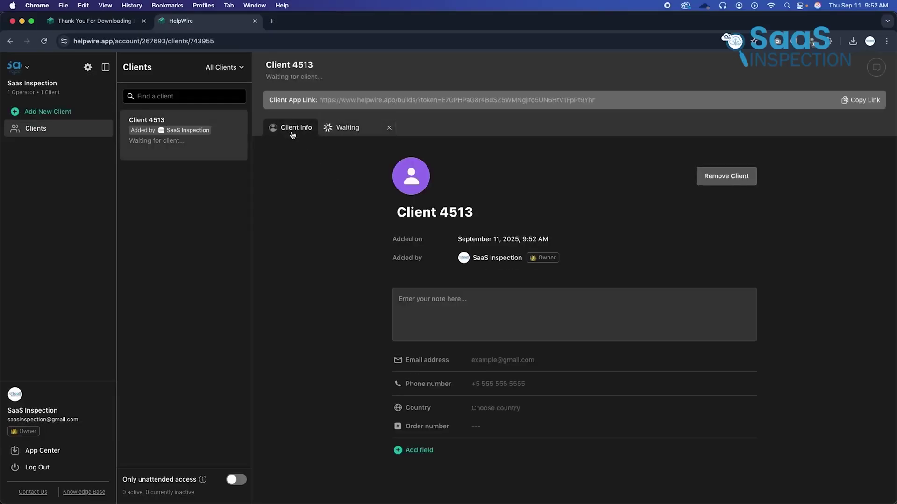
text(Steve)
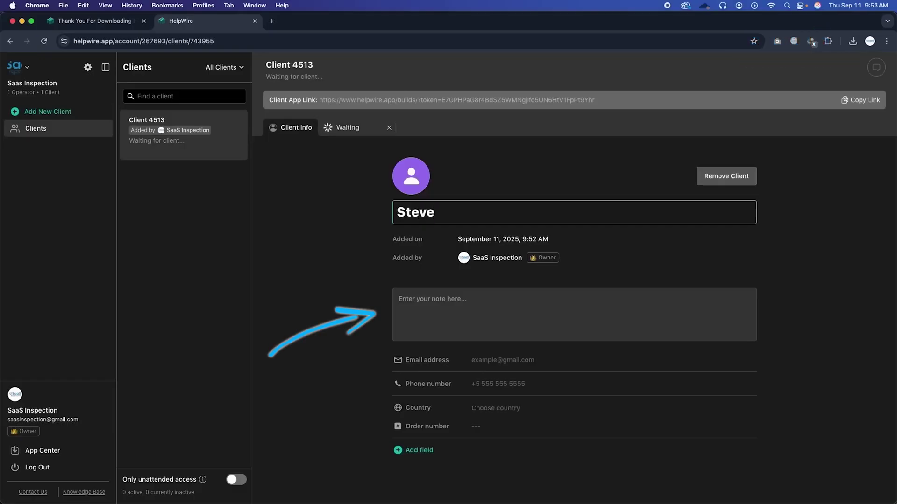
click(578, 187)
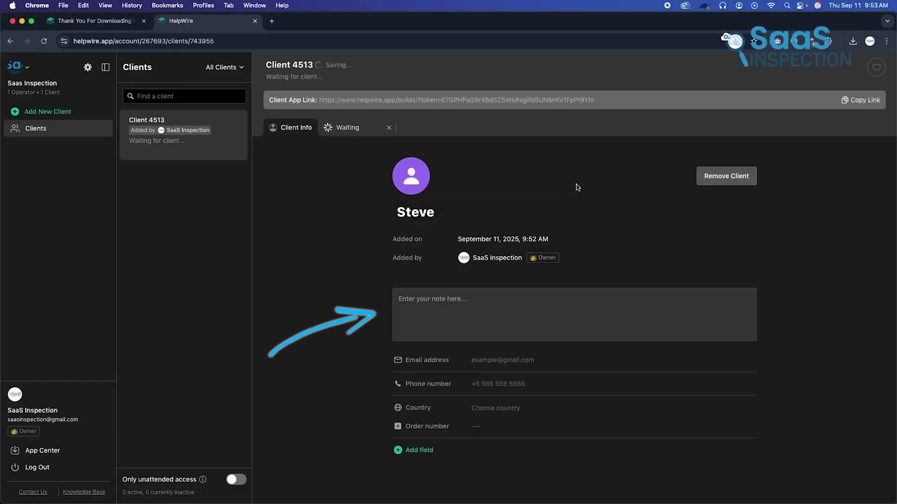
mouse_move(463, 359)
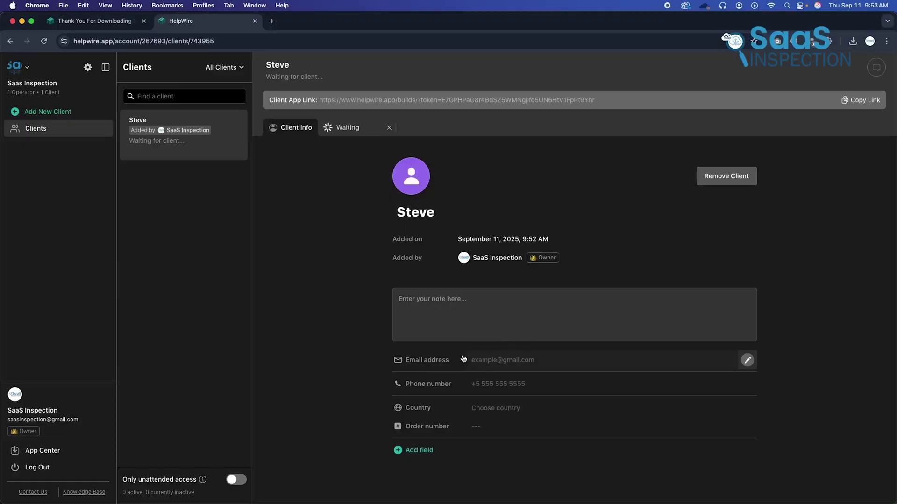
click(364, 134)
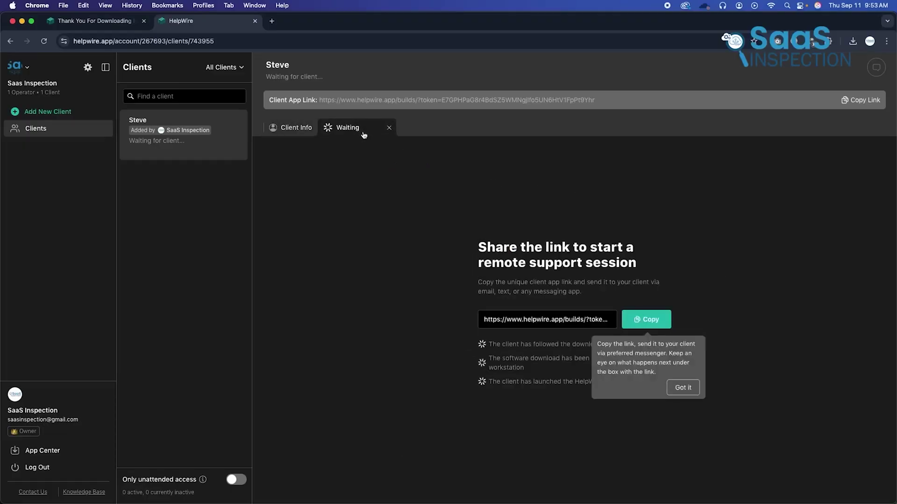
click(687, 394)
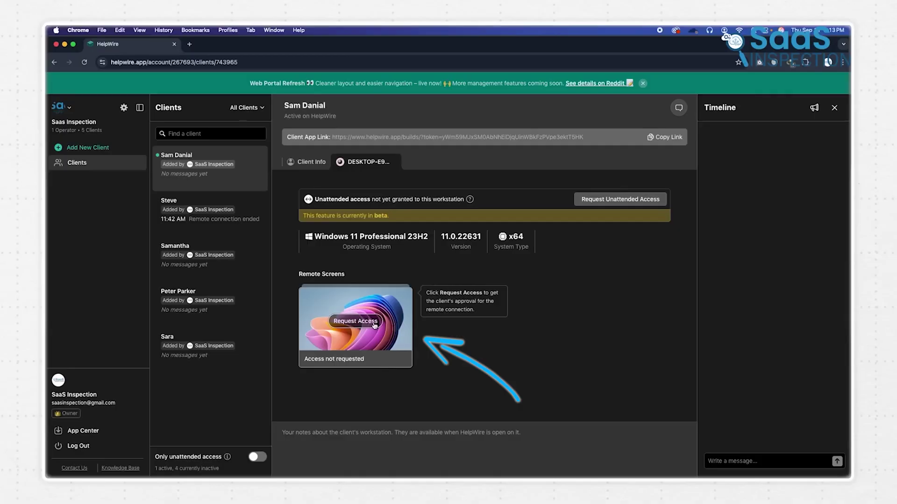
click(374, 326)
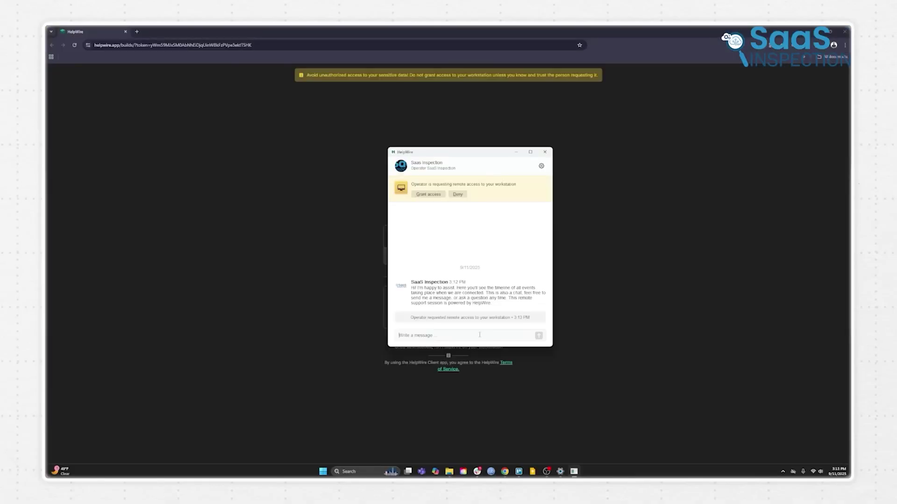
- Grant remote access, then move the Helpwire Info and assets folder between Windows and Mac
click(437, 196)
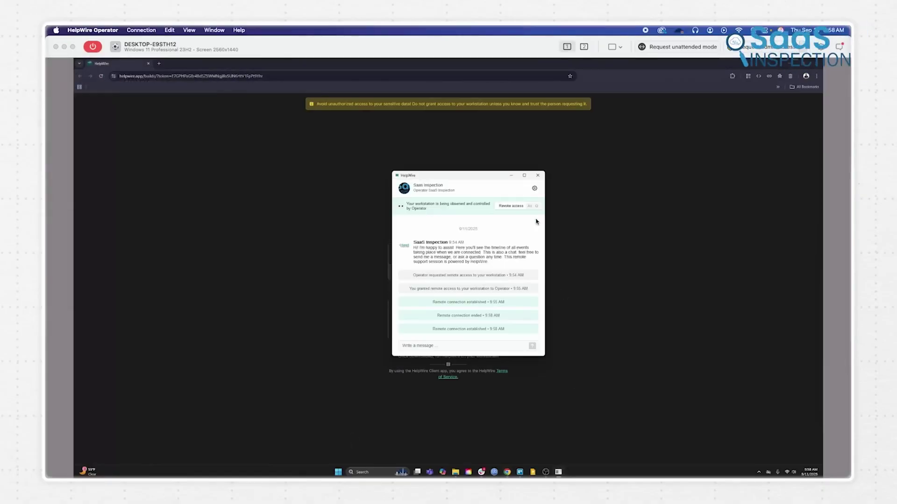
click(512, 176)
click(338, 471)
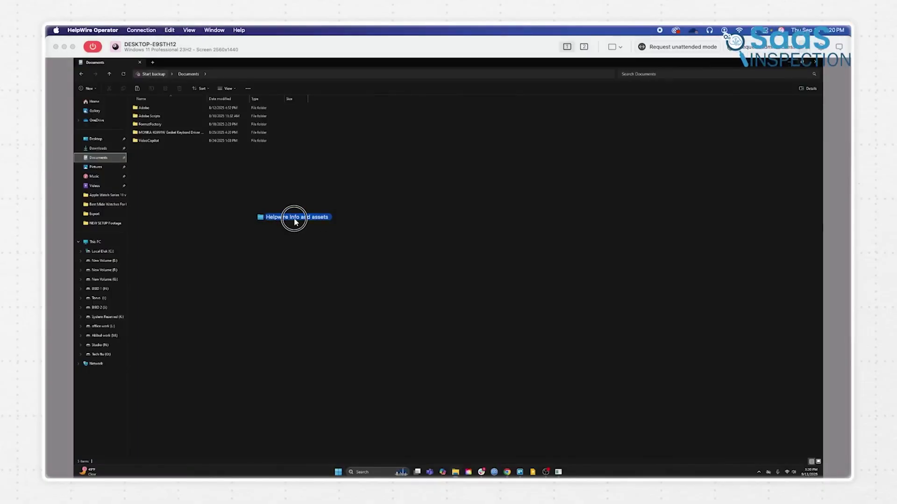
drag(295, 221, 355, 188)
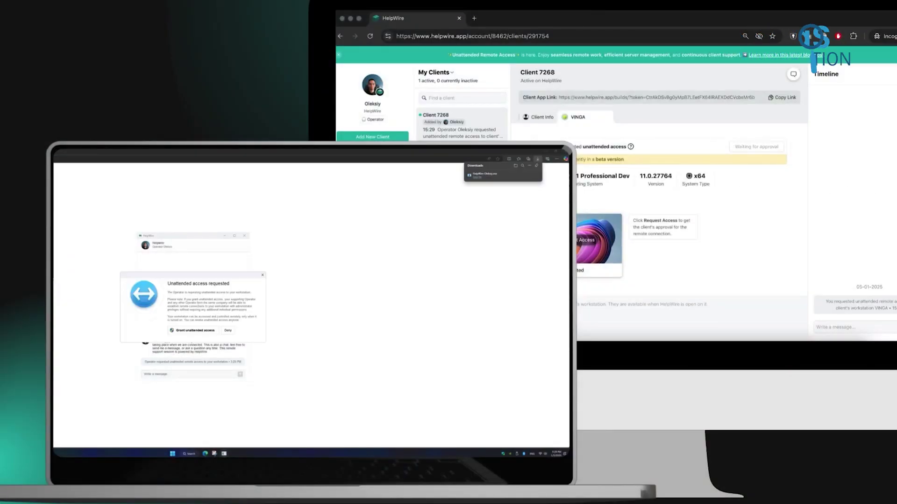
- Respond to the Unattended access requested dialog on the client laptop
click(195, 331)
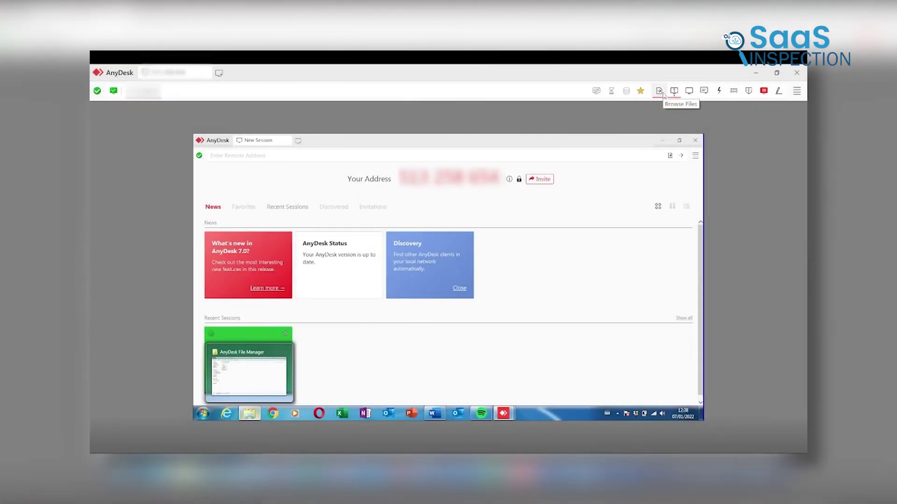
- Open the remote file browser and switch between remote monitors 1 and 2
click(660, 91)
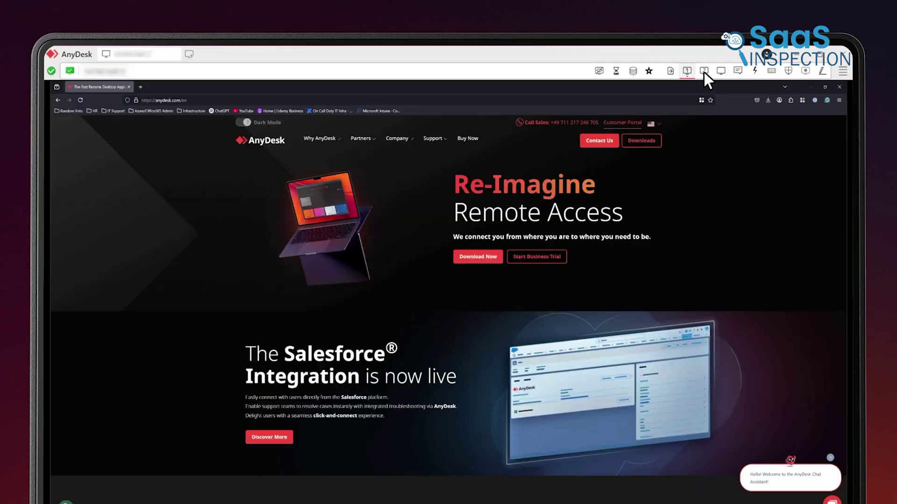
click(704, 72)
click(687, 71)
- Pop monitor 2 into its own session window, then show the Access settings
click(721, 71)
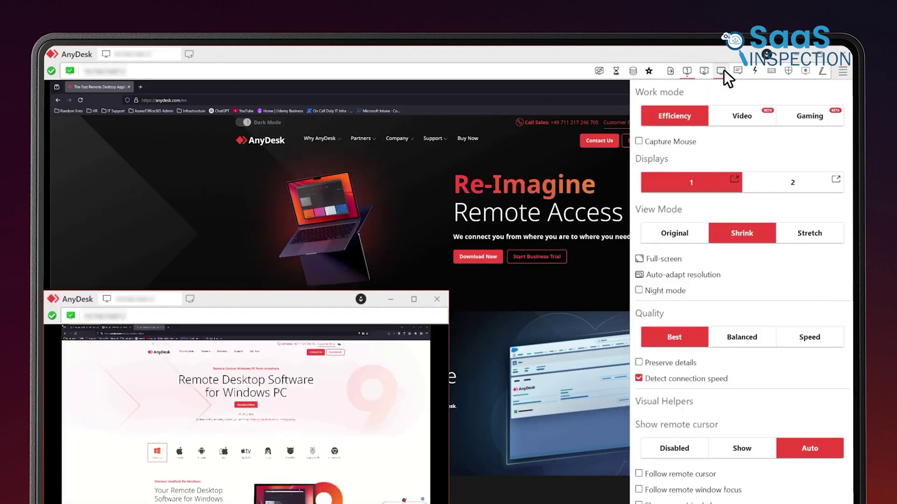
click(733, 177)
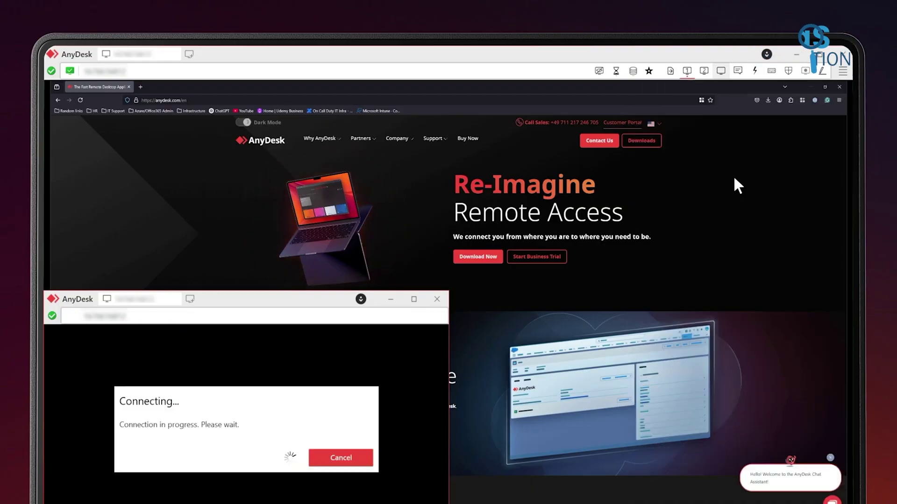
drag(324, 298, 467, 204)
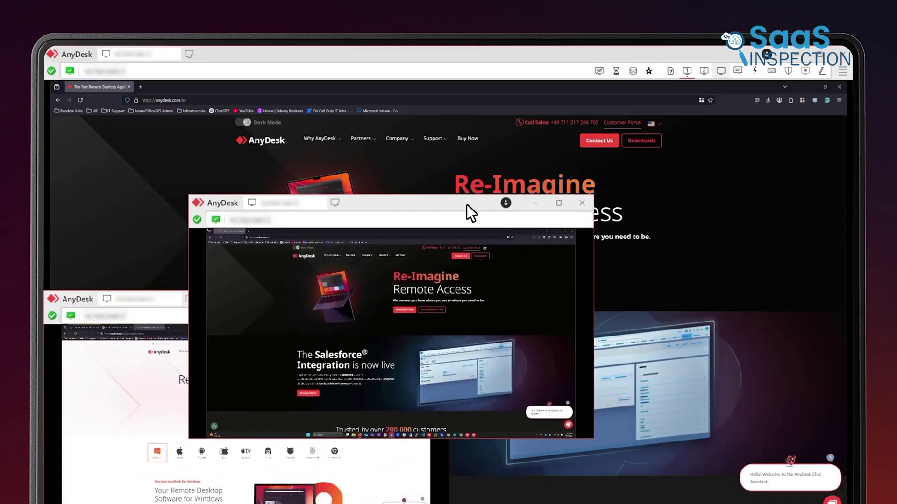
click(721, 71)
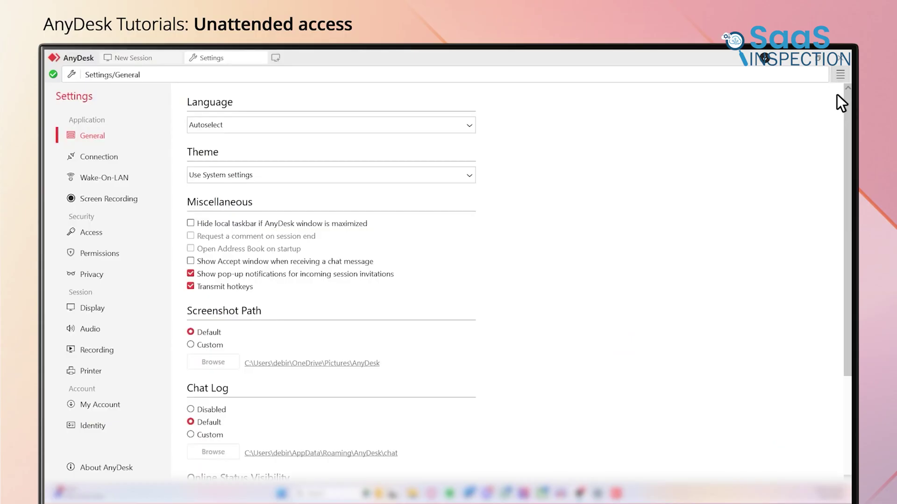
click(146, 235)
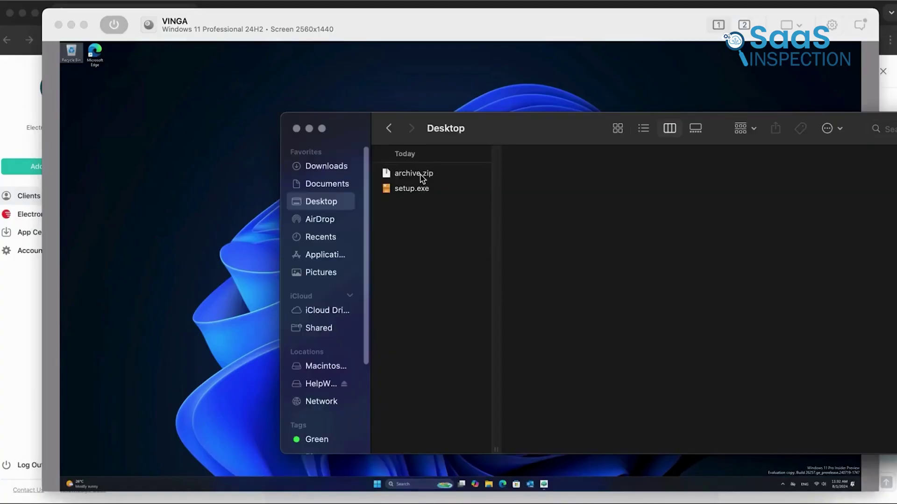
- Copy archive.zip onto the remote Windows desktop and begin a chat reply 'proble'
click(420, 175)
drag(405, 176, 126, 111)
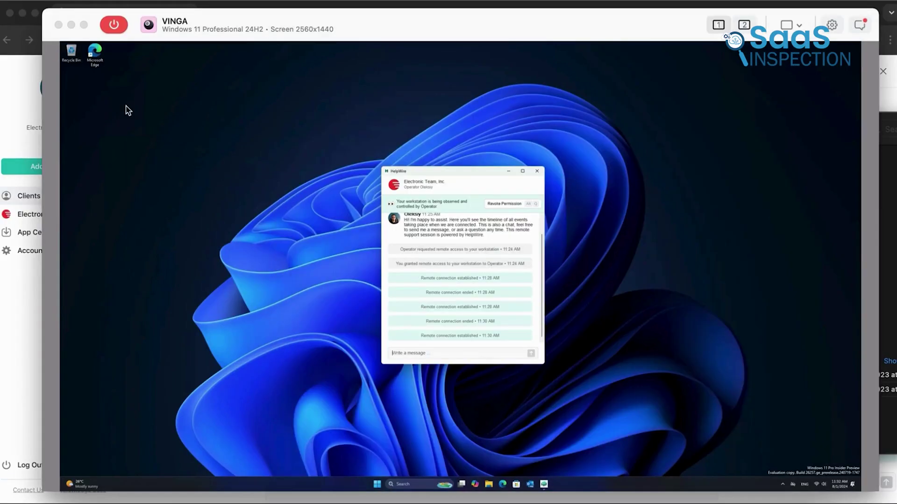
right_click(127, 111)
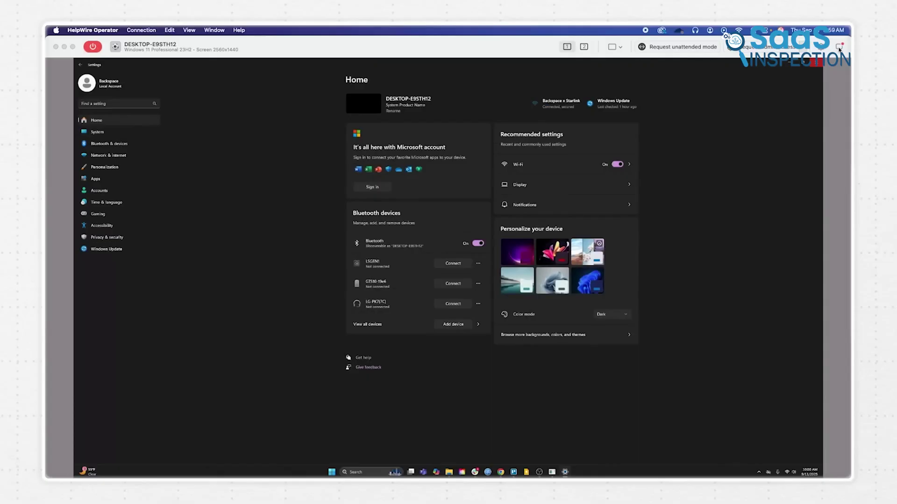
text(pro)
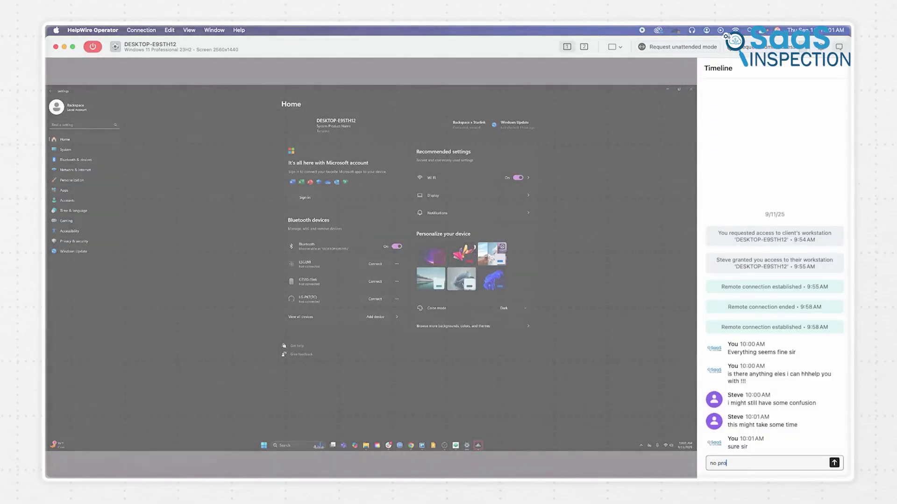
text(ble)
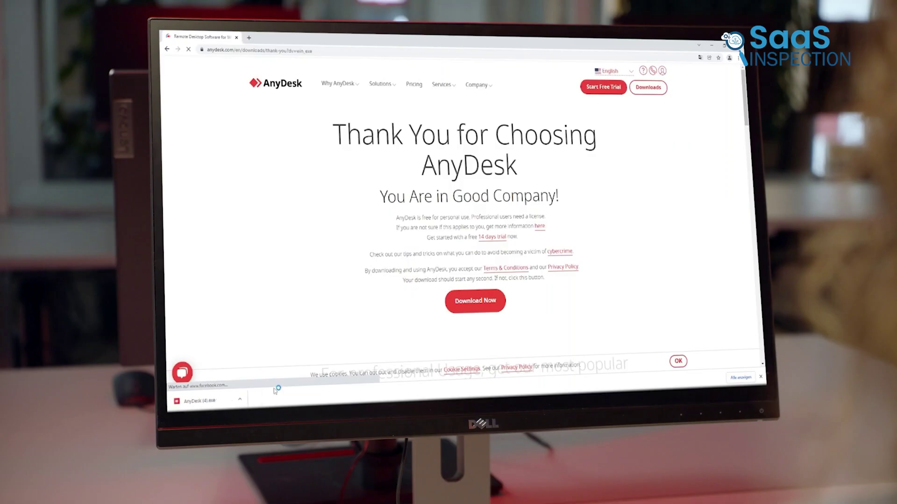
- Install AnyDesk with UAC approval, then accept the incoming remote session request
click(290, 165)
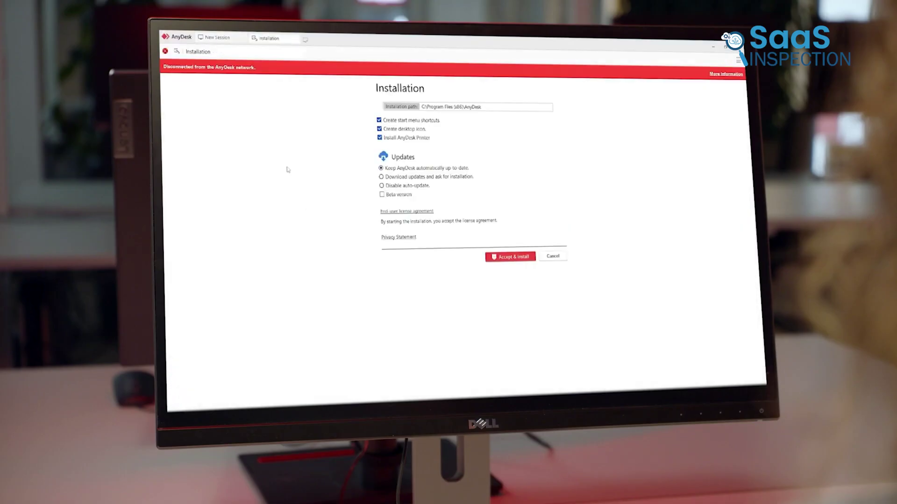
click(381, 163)
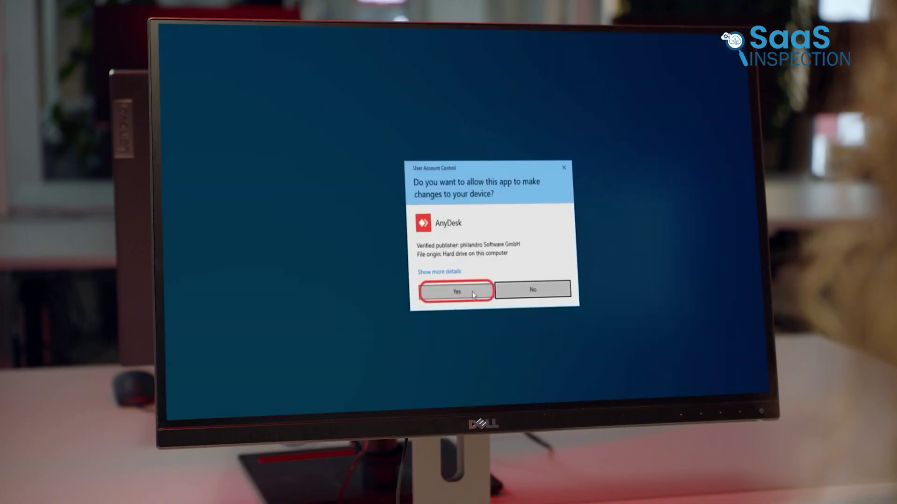
click(474, 294)
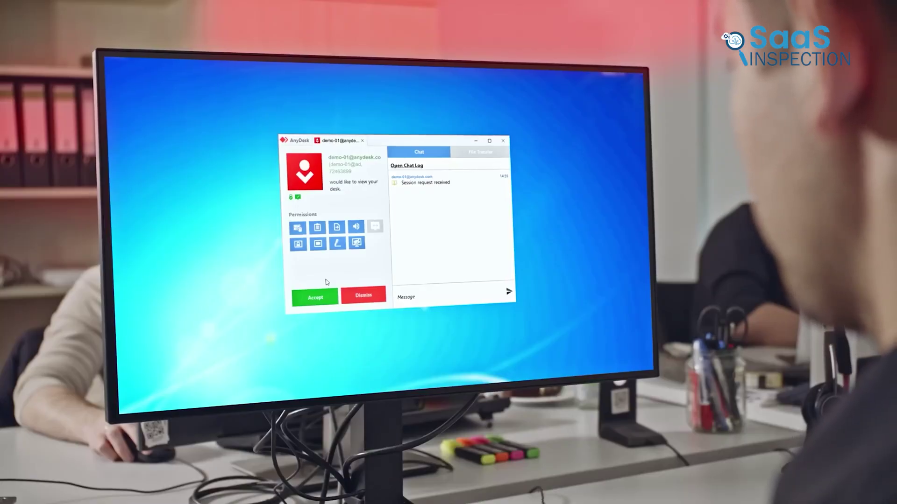
click(322, 298)
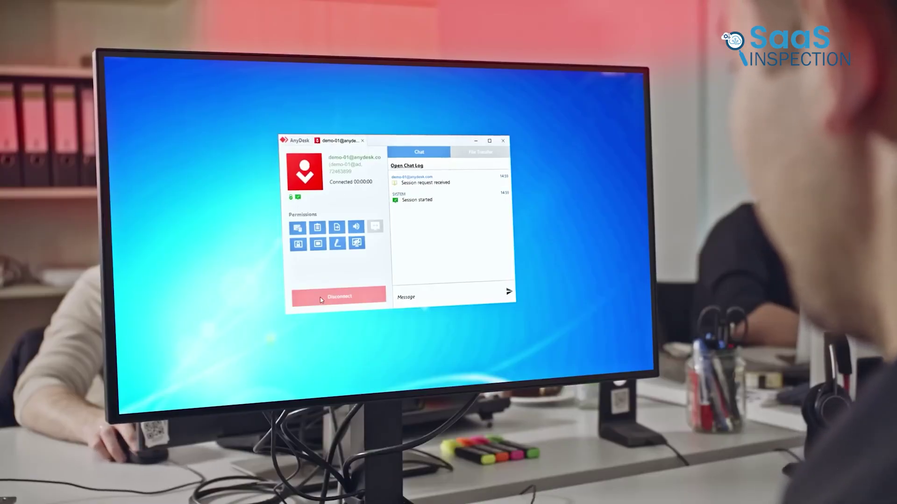